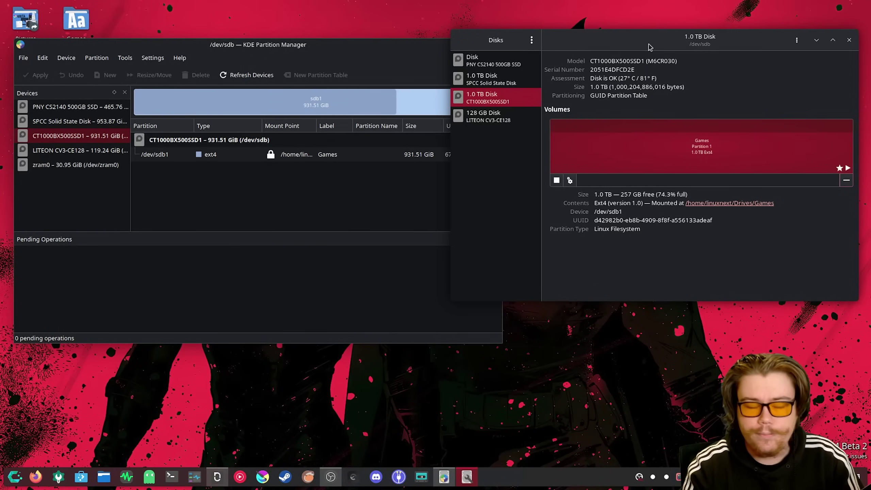
- Open the mount point settings of the ext4 partition /dev/sdb1
{"action": "left_click", "coordinate": [352, 46]}
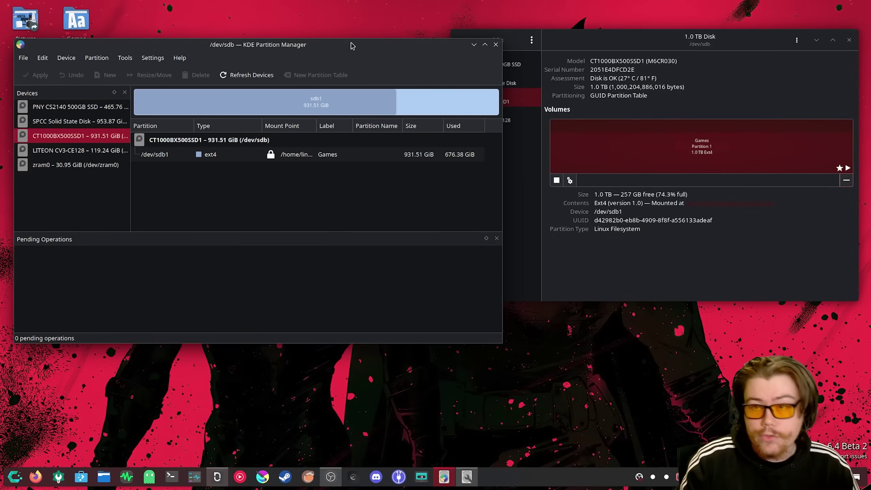
{"action": "right_click", "coordinate": [224, 157]}
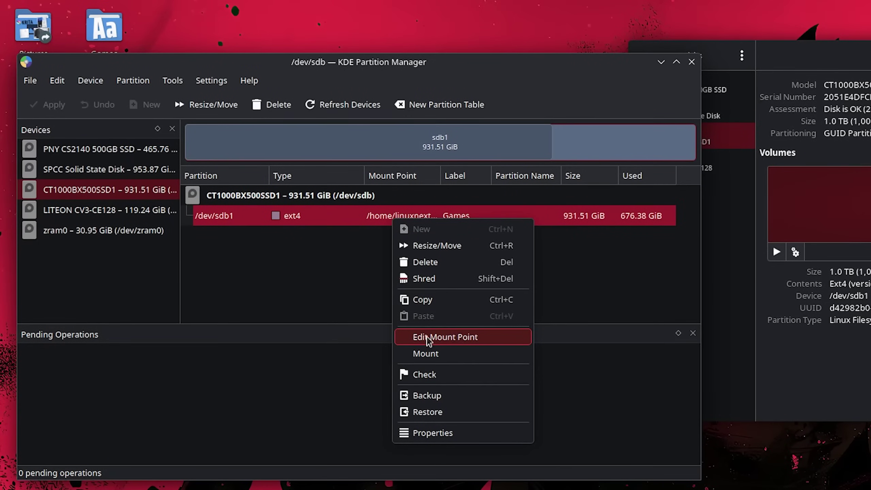
{"action": "left_click", "coordinate": [427, 340]}
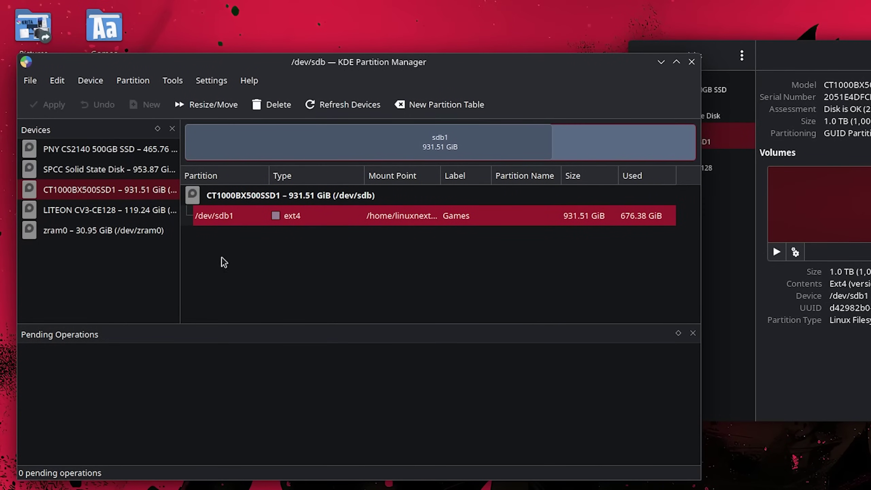
{"action": "right_click", "coordinate": [351, 220]}
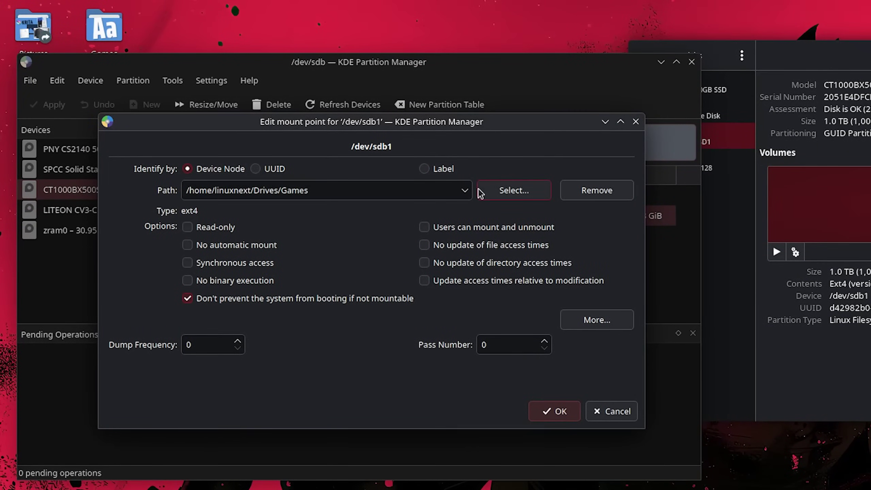
- Set the partition's mount path to the Games folder inside Drives in the home directory
{"action": "left_click", "coordinate": [509, 191]}
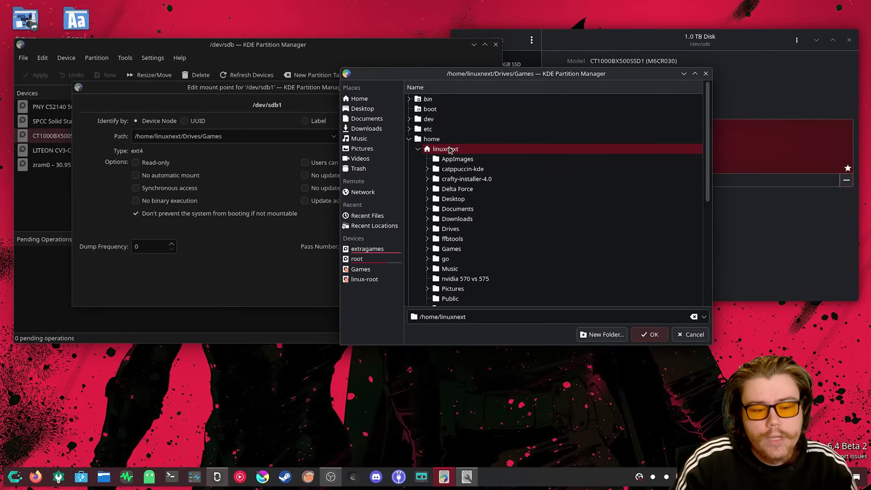
{"action": "right_click", "coordinate": [449, 150]}
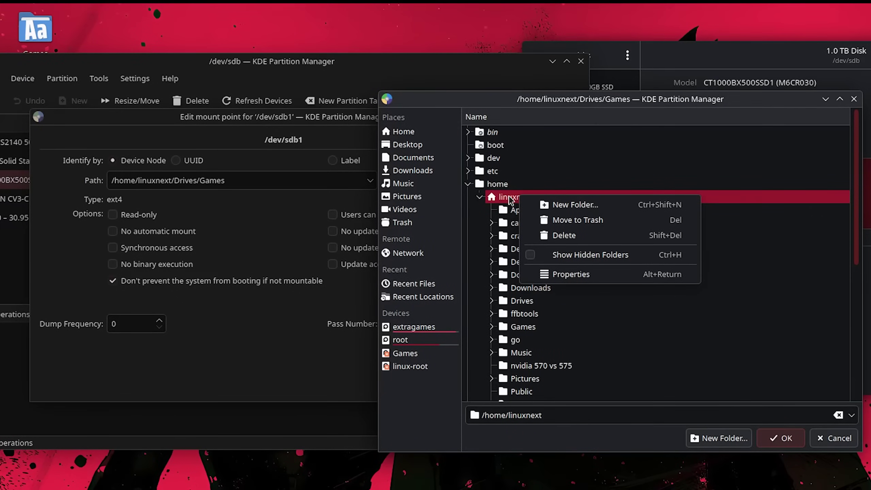
{"action": "left_click", "coordinate": [505, 201]}
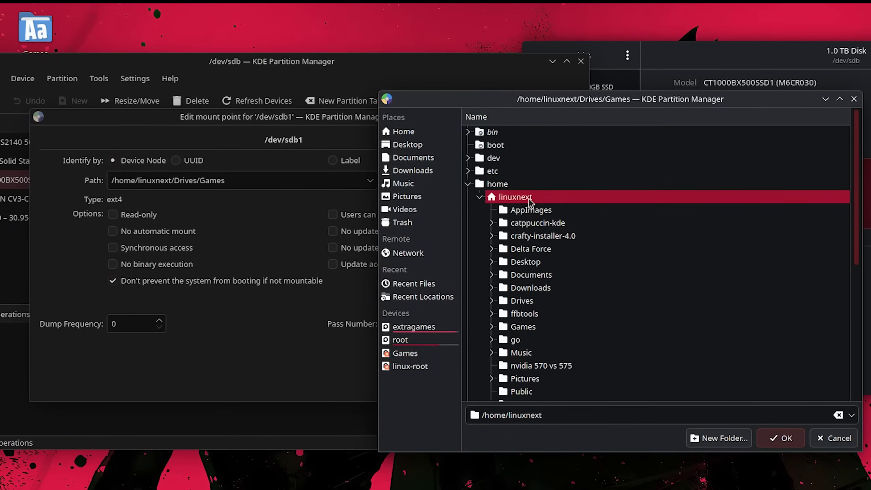
{"action": "right_click", "coordinate": [529, 202]}
{"action": "left_click", "coordinate": [550, 311]}
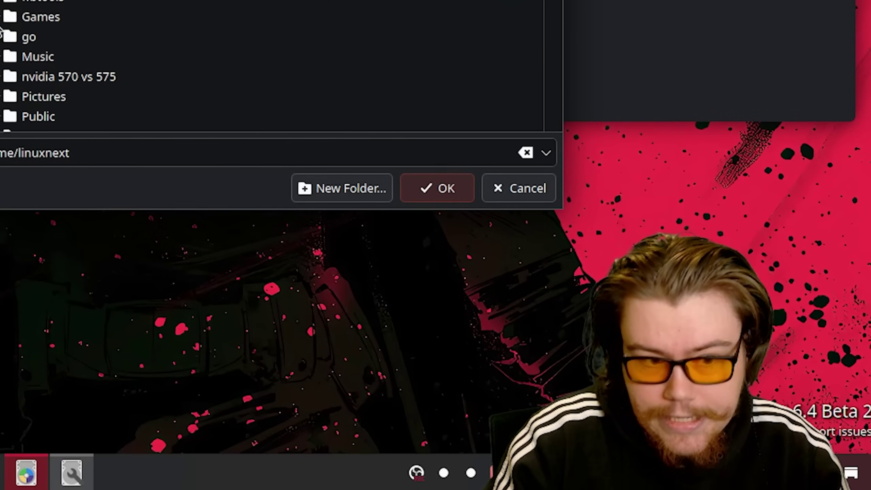
{"action": "scroll", "coordinate": [1, 31], "scroll_direction": "up", "scroll_amount": 1}
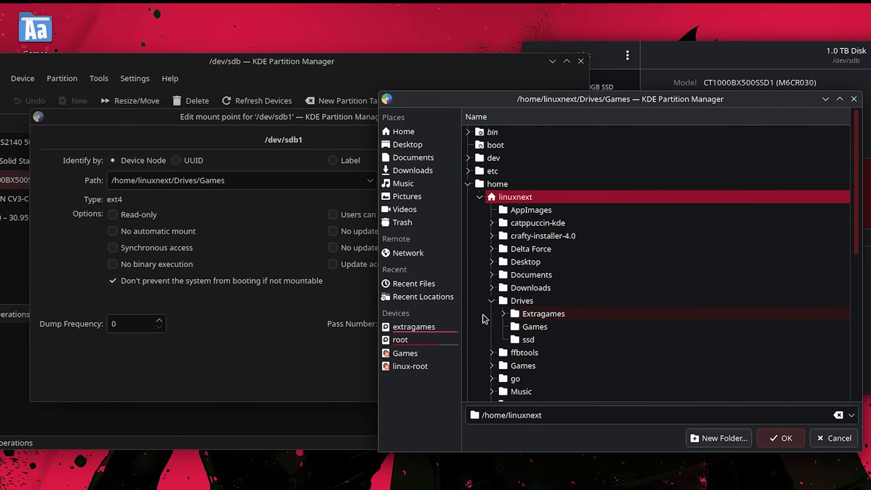
{"action": "left_click", "coordinate": [534, 328]}
{"action": "left_click", "coordinate": [783, 439]}
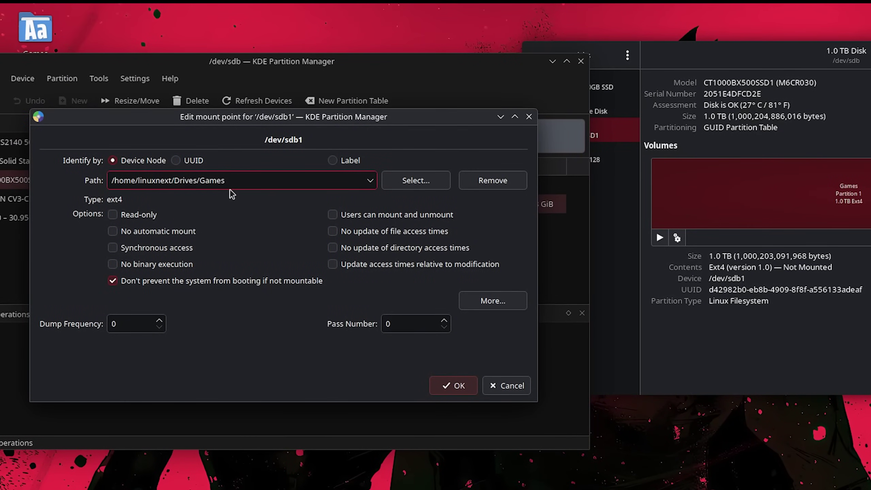
- Browse the mount path folders to the root-level mnt directory as an alternative mount location
{"action": "left_click", "coordinate": [416, 180]}
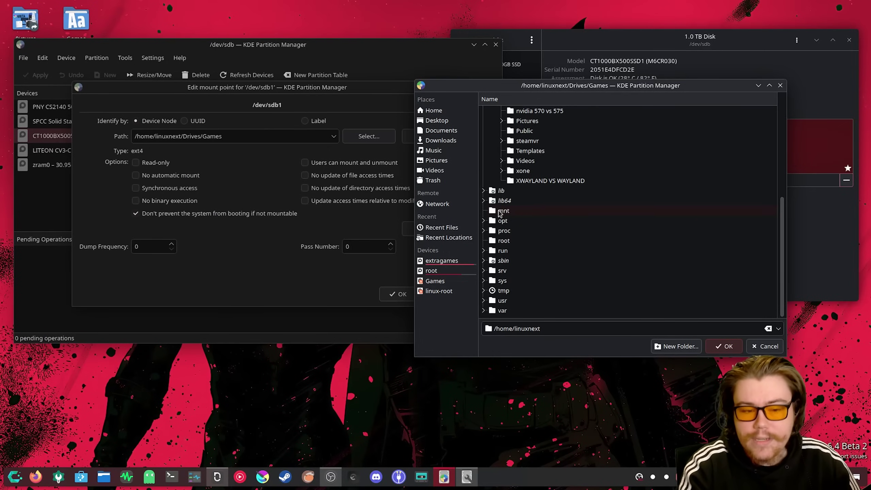
{"action": "right_click", "coordinate": [513, 212]}
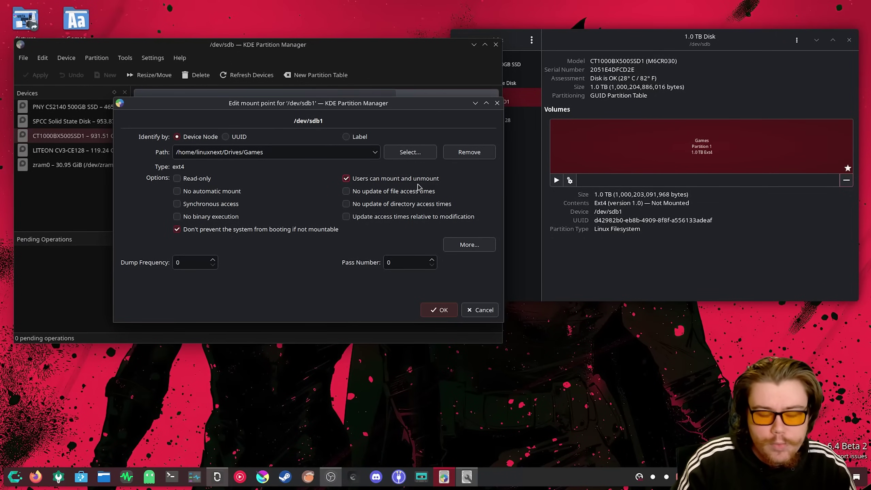
- Open the additional mount options for /dev/sdb1 and examine the listed entries, especially exec
{"action": "left_click", "coordinate": [469, 244]}
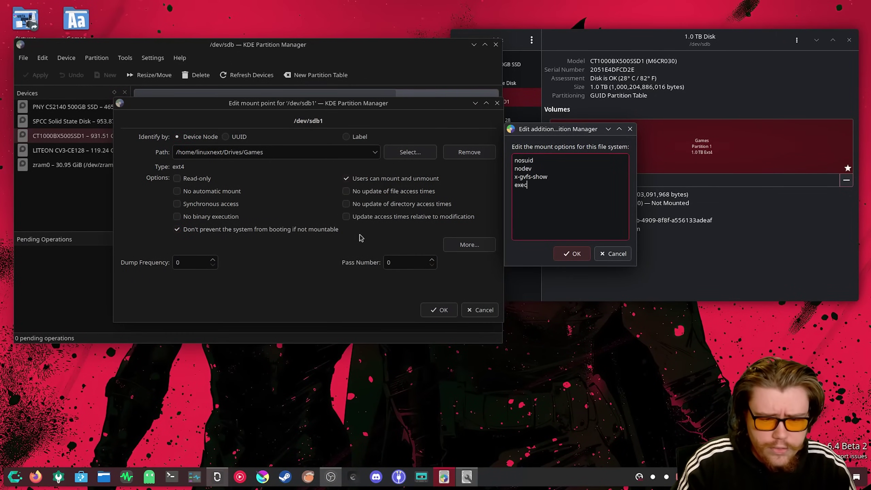
{"action": "left_click_drag", "start_coordinate": [551, 187], "coordinate": [500, 156]}
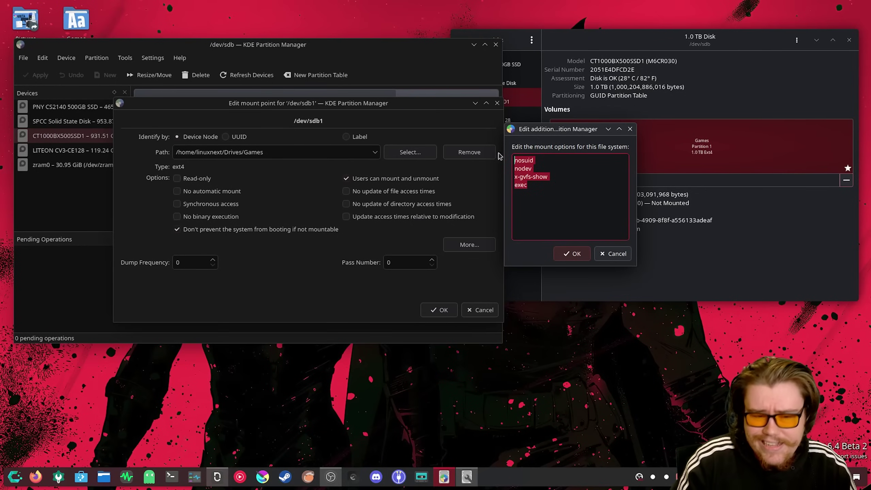
{"action": "left_click", "coordinate": [549, 161]}
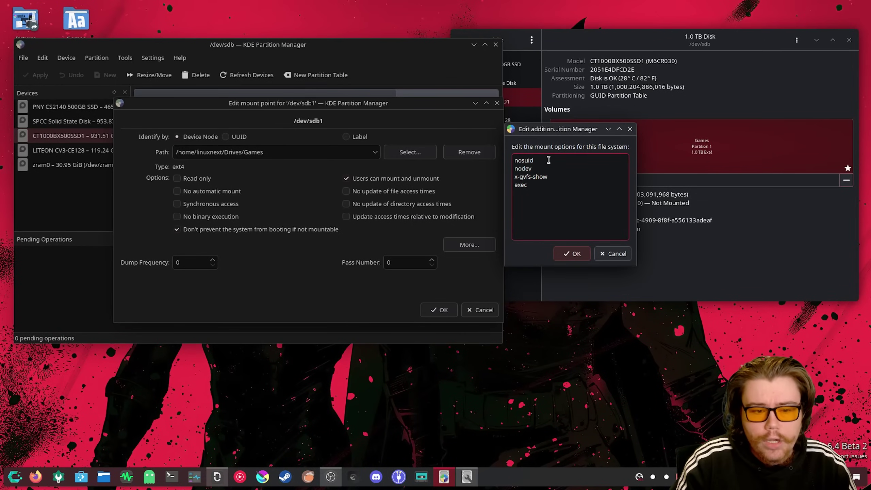
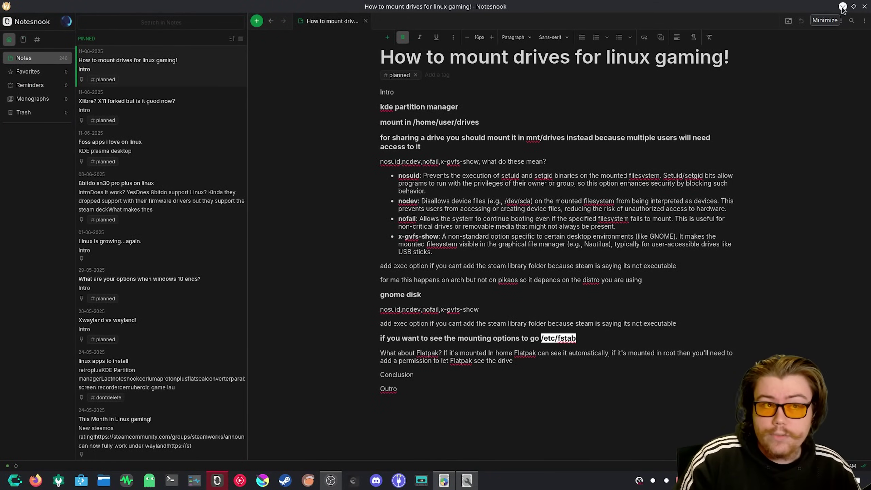
{"action": "left_click", "coordinate": [842, 7]}
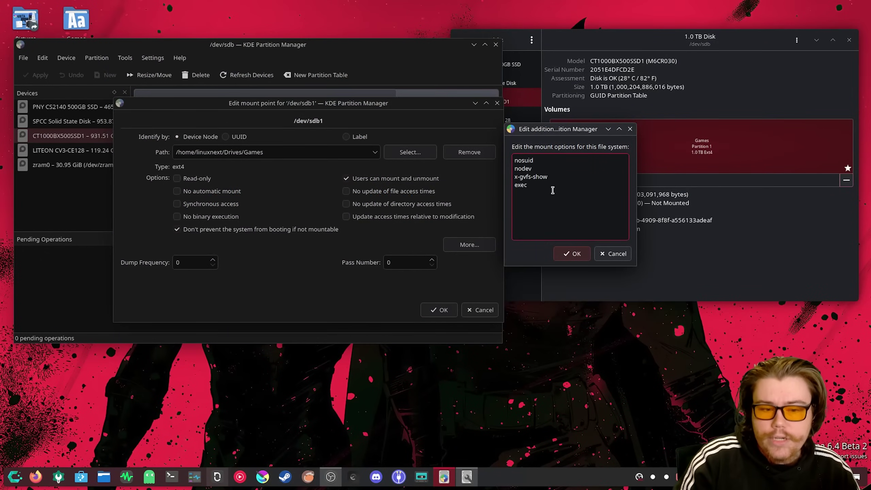
{"action": "double_click", "coordinate": [520, 186]}
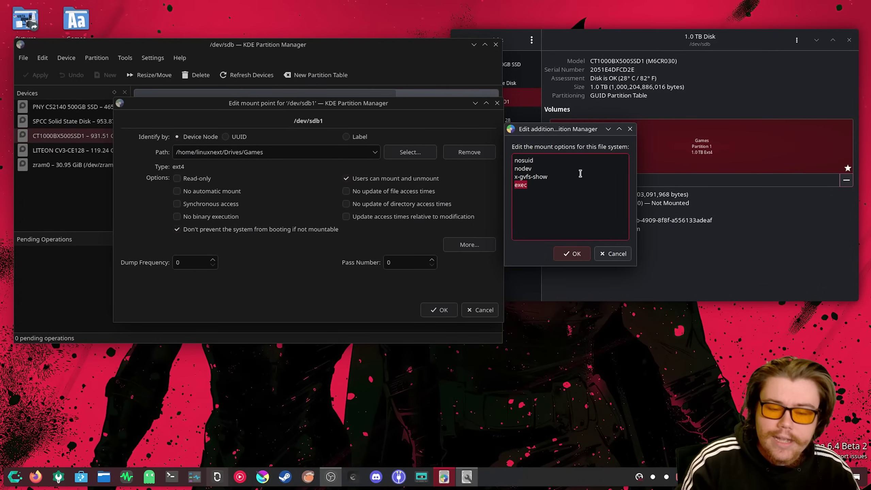
{"action": "left_click", "coordinate": [559, 211]}
{"action": "left_click_drag", "start_coordinate": [540, 187], "coordinate": [514, 185]}
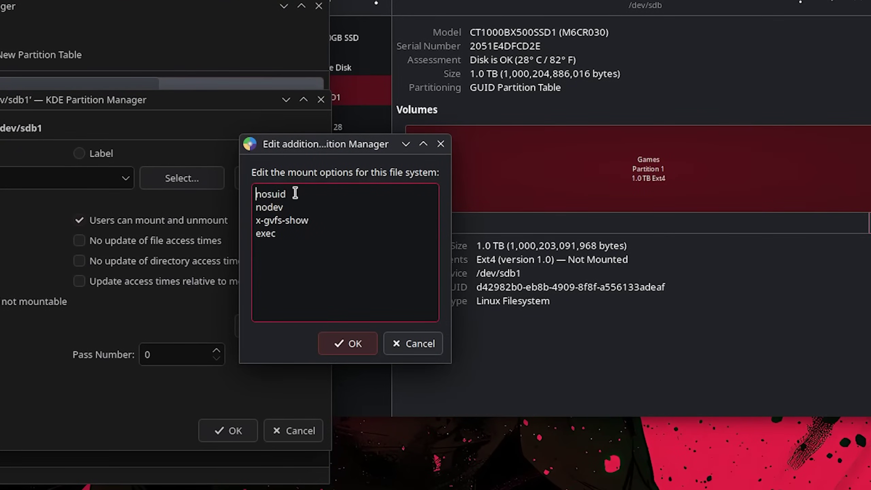
- Try adding a line break after the nosuid mount option, and remove it again
{"action": "left_click", "coordinate": [539, 160]}
{"action": "key", "text": "Return"}
{"action": "key", "text": "BackSpace"}
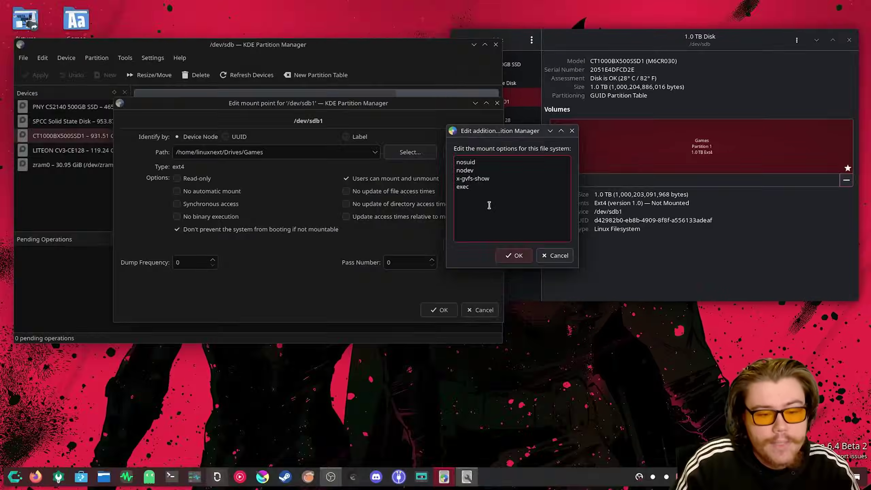
- Bring the additional mount options back into view and accept them together with the mount point settings for /dev/sdb1
{"action": "left_click", "coordinate": [684, 261]}
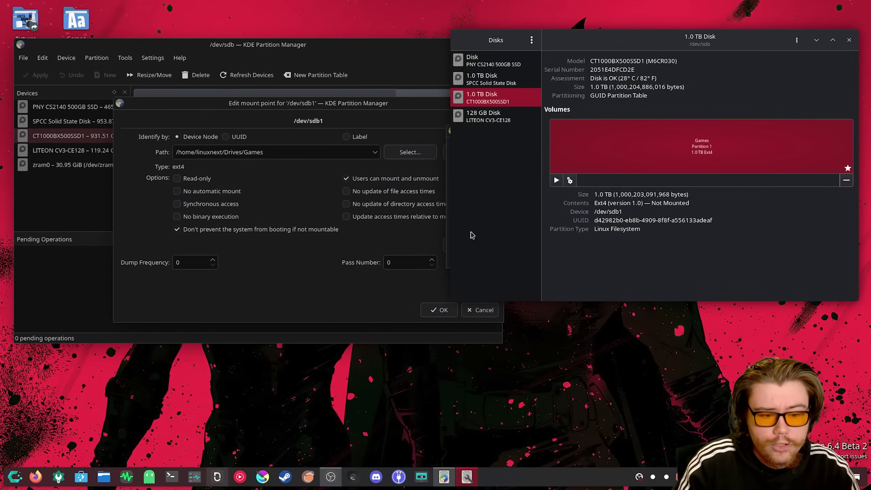
{"action": "left_click", "coordinate": [426, 287]}
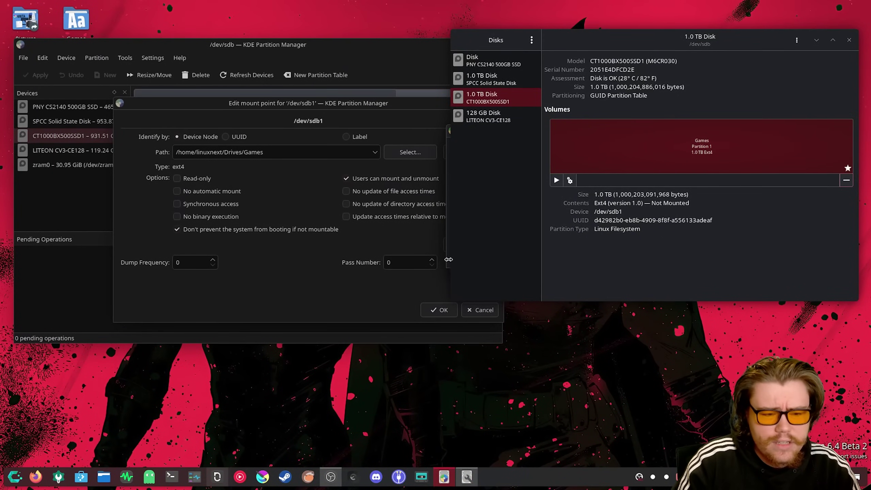
{"action": "left_click", "coordinate": [449, 260]}
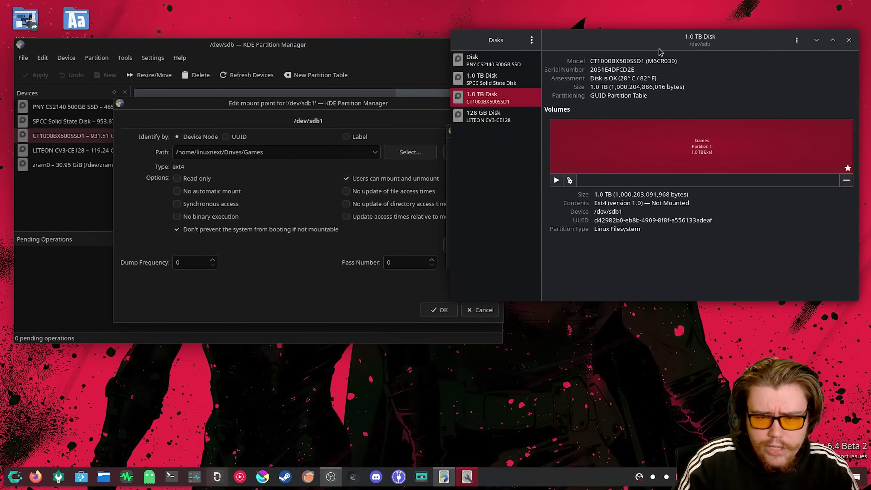
{"action": "left_click", "coordinate": [477, 152]}
{"action": "left_click_drag", "start_coordinate": [519, 132], "coordinate": [449, 126]}
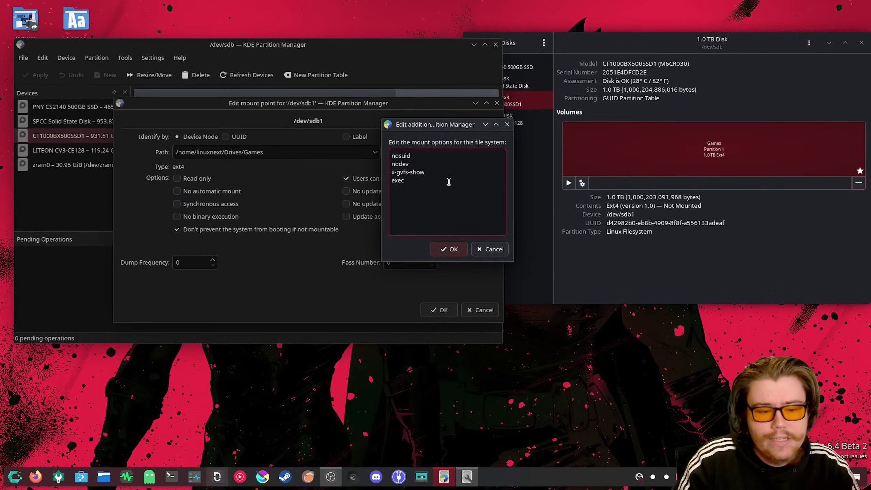
{"action": "left_click", "coordinate": [450, 249]}
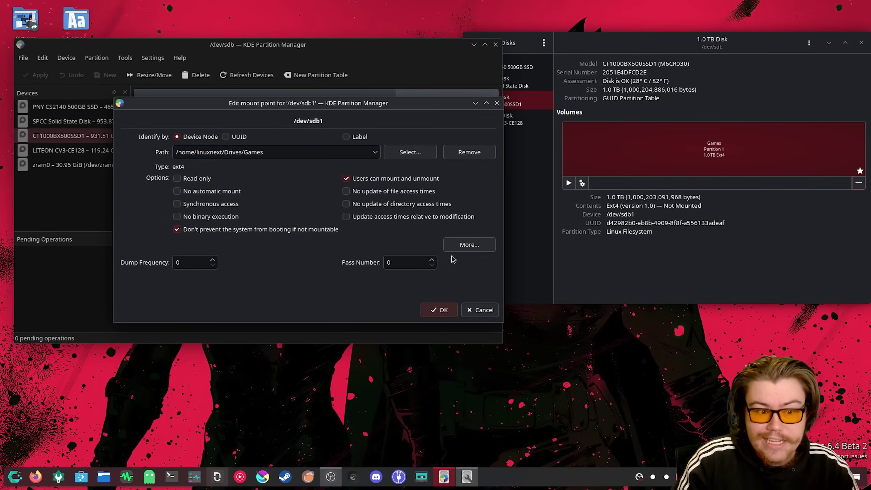
{"action": "key", "text": "Return"}
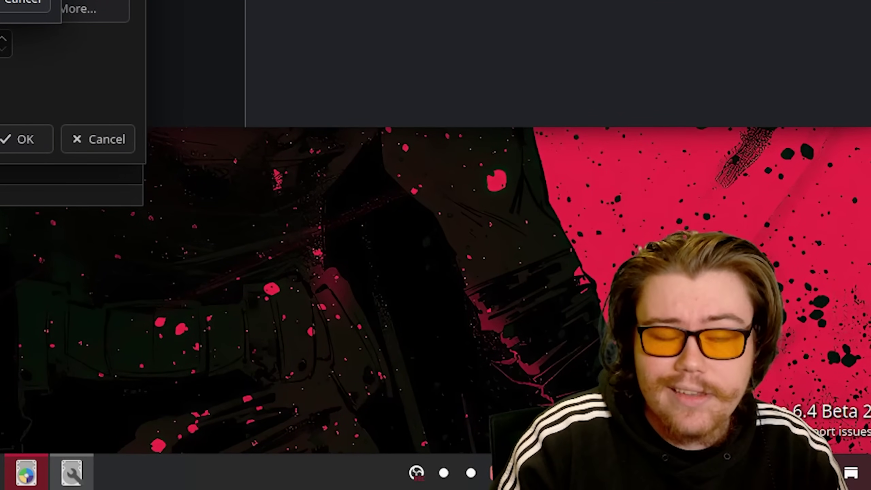
{"action": "key", "text": "Return"}
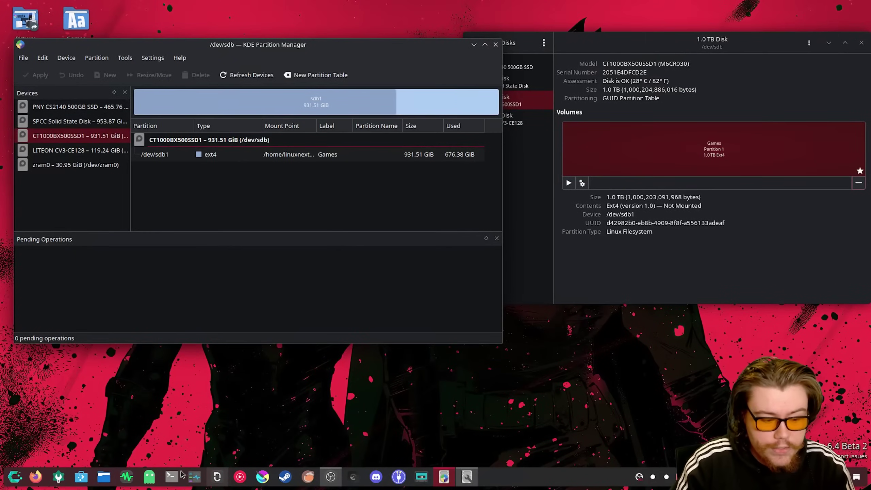
- Open /etc/fstab in nano with sudo from a Konsole terminal, entering the account password
{"action": "key", "text": "ctrl+alt+t"}
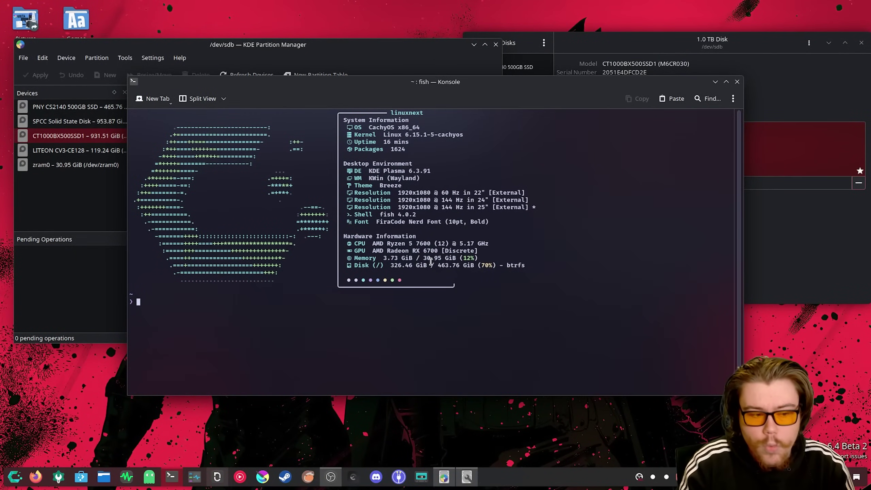
{"action": "type", "text": "sudo nan"}
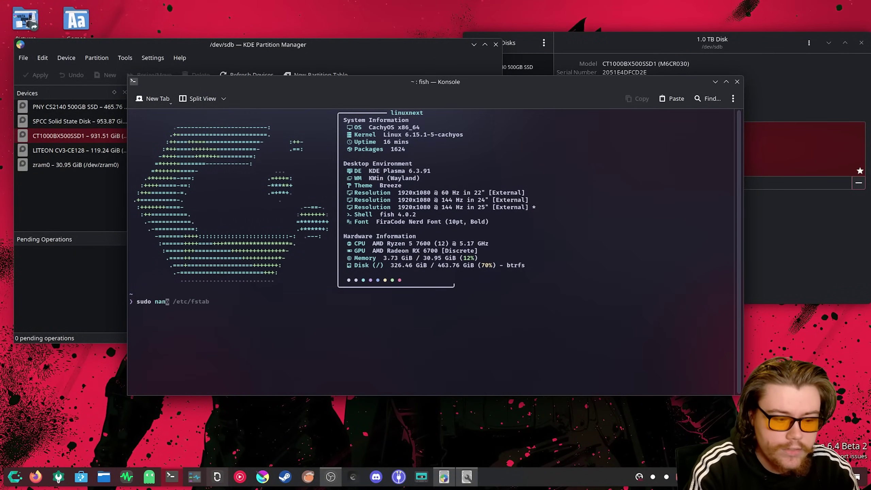
{"action": "type", "text": "o"}
{"action": "key", "text": "Right"}
{"action": "key", "text": "Return"}
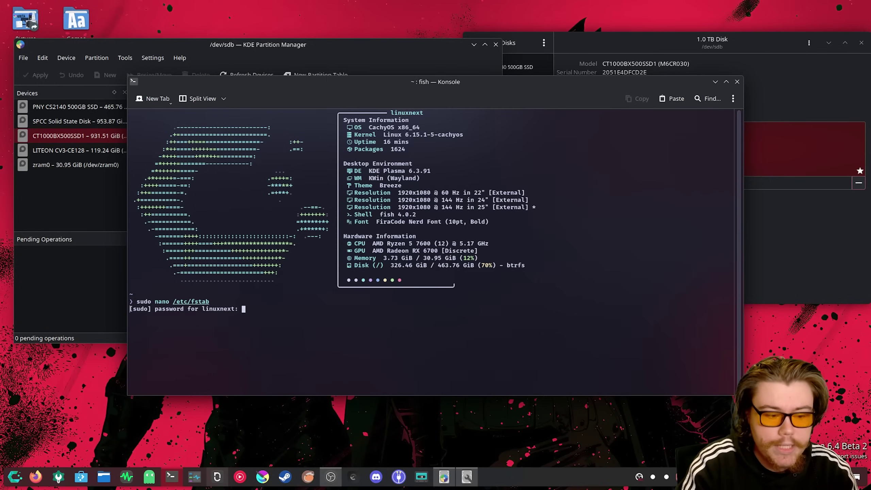
{"action": "key", "text": "Return"}
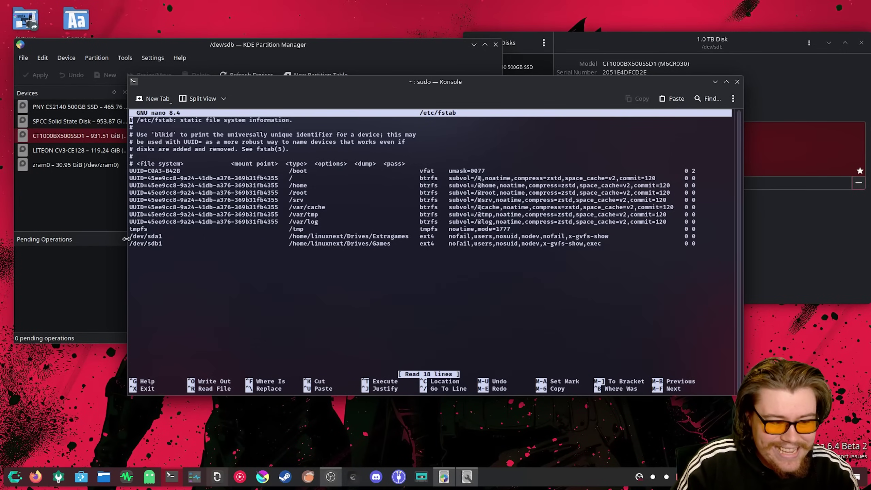
- Examine the /dev/sda1 and /dev/sdb1 entries with their mount options, and exit nano
{"action": "left_click_drag", "start_coordinate": [130, 237], "coordinate": [632, 247]}
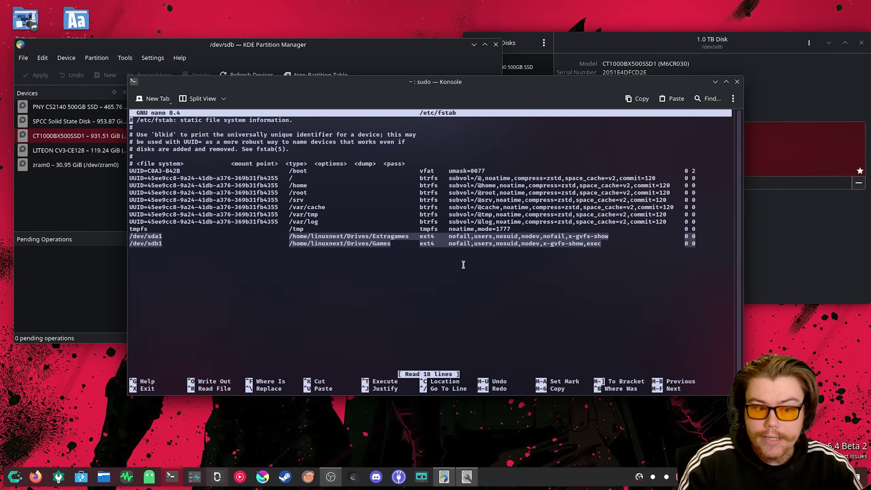
{"action": "left_click", "coordinate": [547, 207]}
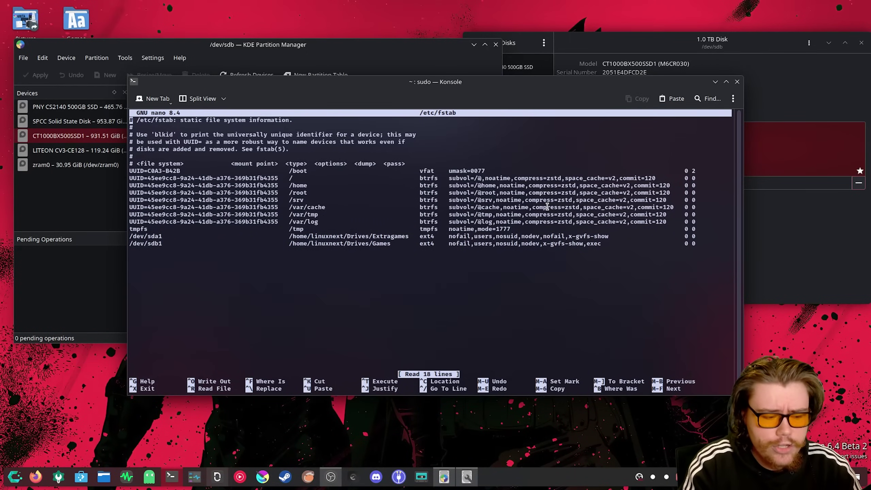
{"action": "key", "text": "ctrl+x"}
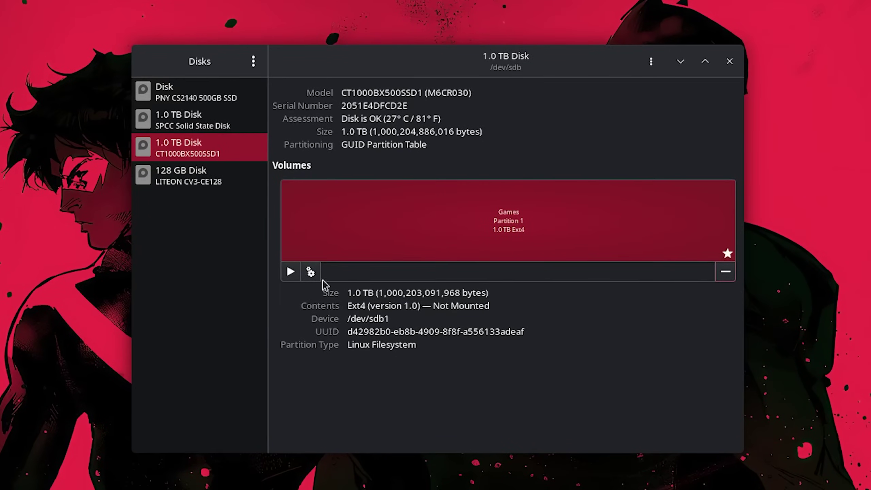
- Open the mount options of the Games partition in GNOME Disks and review them alongside the Notesnook mounting notes
{"action": "left_click", "coordinate": [350, 211]}
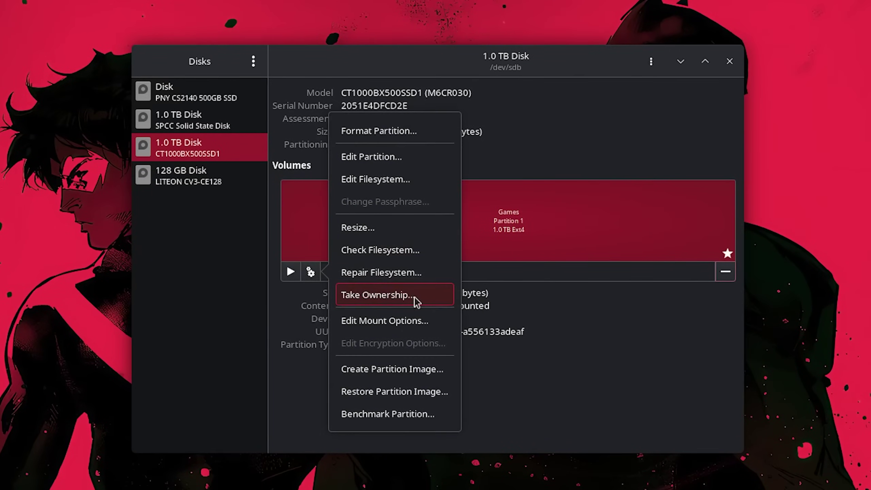
{"action": "left_click", "coordinate": [383, 321]}
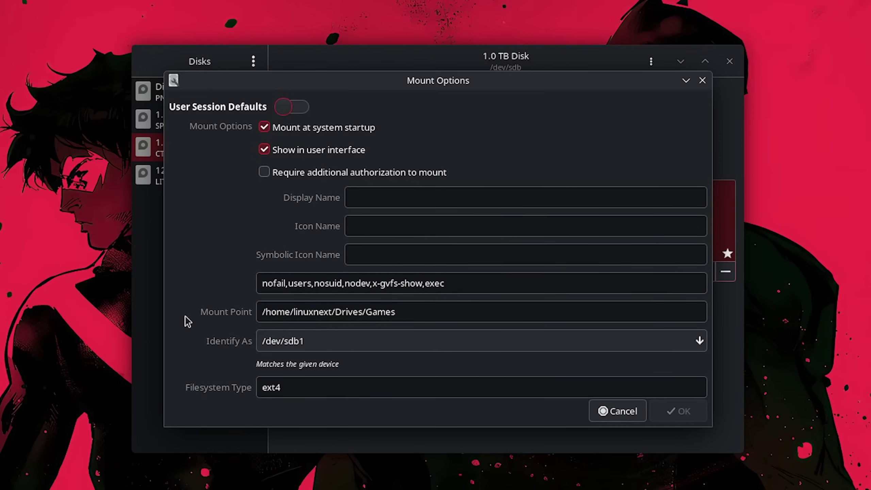
{"action": "left_click", "coordinate": [449, 311]}
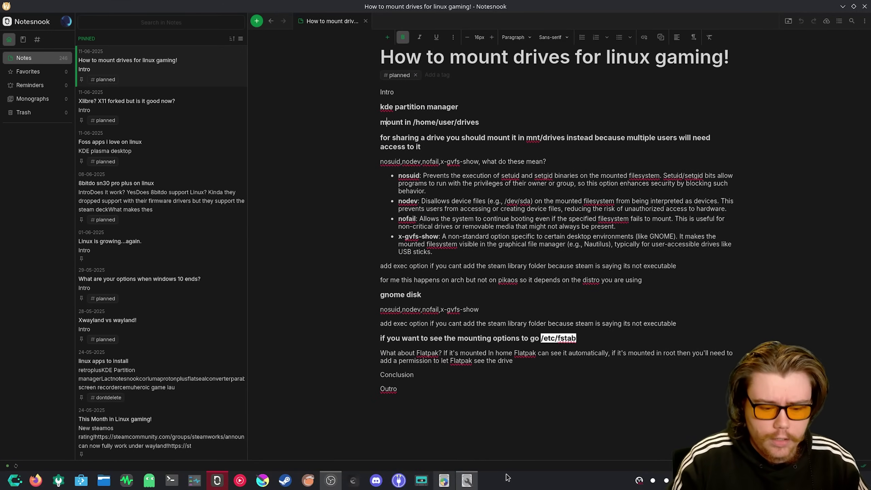
{"action": "left_click", "coordinate": [467, 480]}
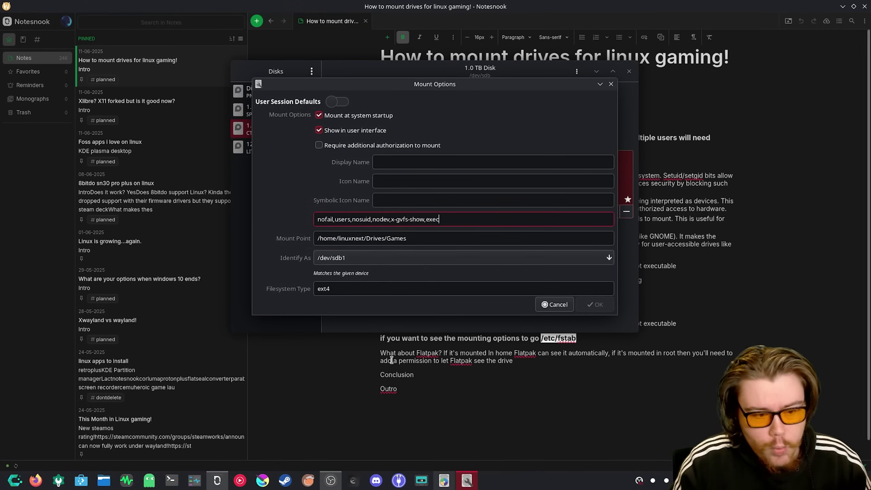
{"action": "left_click", "coordinate": [328, 354]}
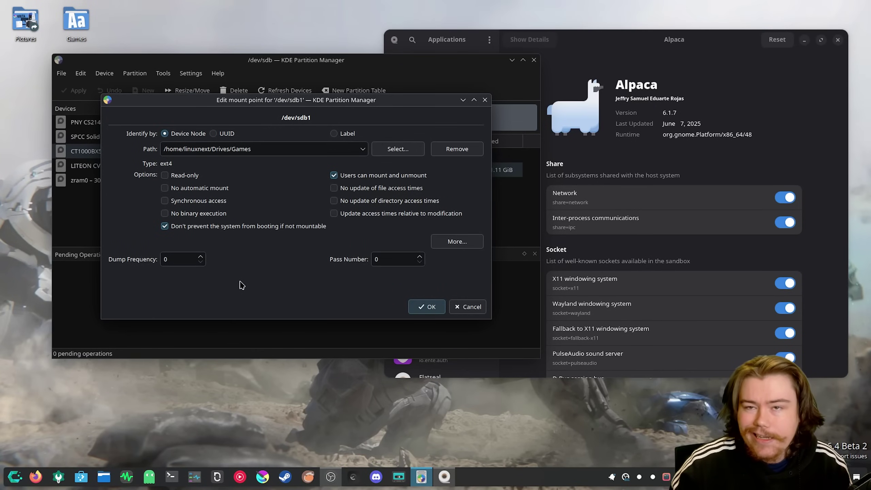
- Switch to Flatseal, select Heroic among the applications, and show its Filesystem permissions
{"action": "left_click", "coordinate": [641, 39]}
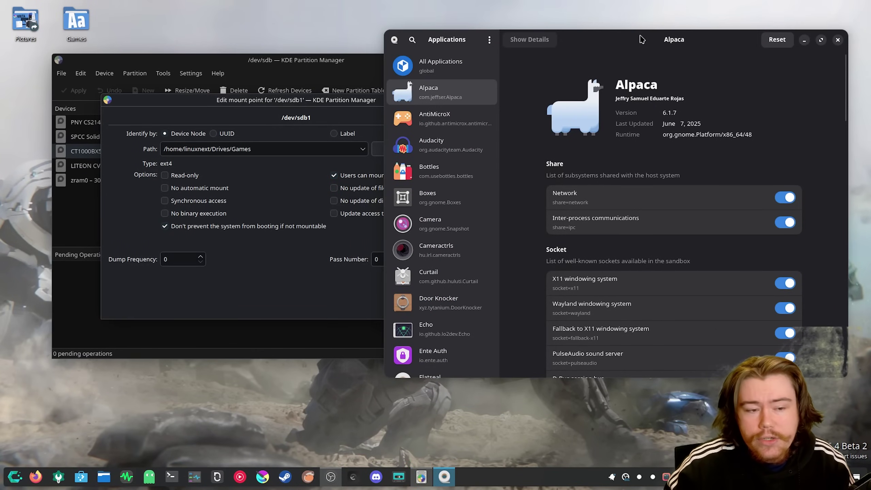
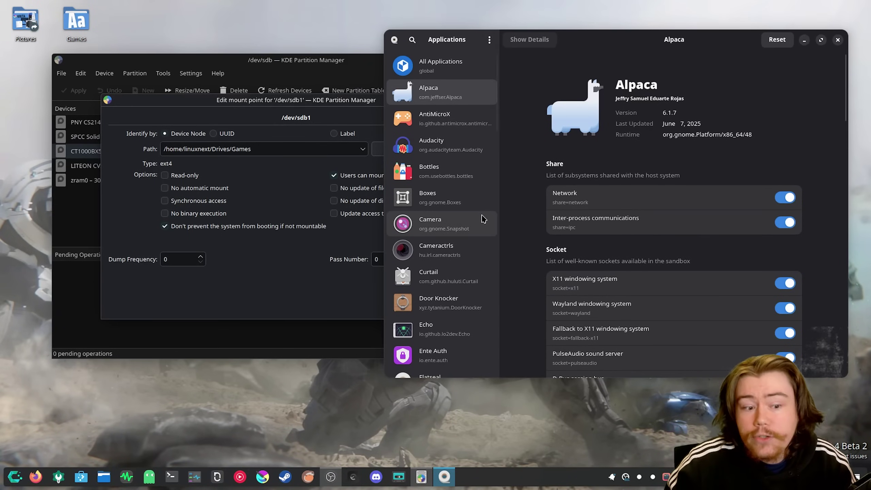
{"action": "scroll", "coordinate": [477, 221], "scroll_direction": "down", "scroll_amount": 6}
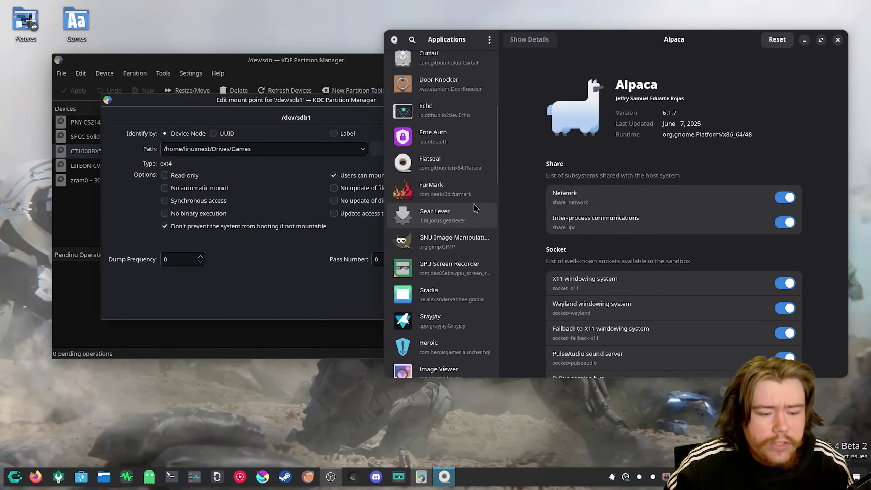
{"action": "scroll", "coordinate": [470, 210], "scroll_direction": "down", "scroll_amount": 3}
{"action": "scroll", "coordinate": [465, 211], "scroll_direction": "down", "scroll_amount": 3}
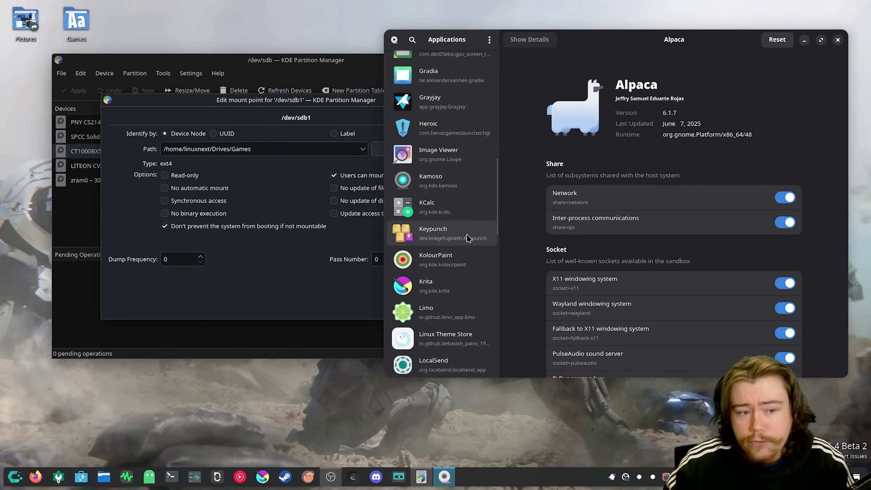
{"action": "left_click", "coordinate": [442, 135]}
{"action": "scroll", "coordinate": [519, 225], "scroll_direction": "down", "scroll_amount": 5}
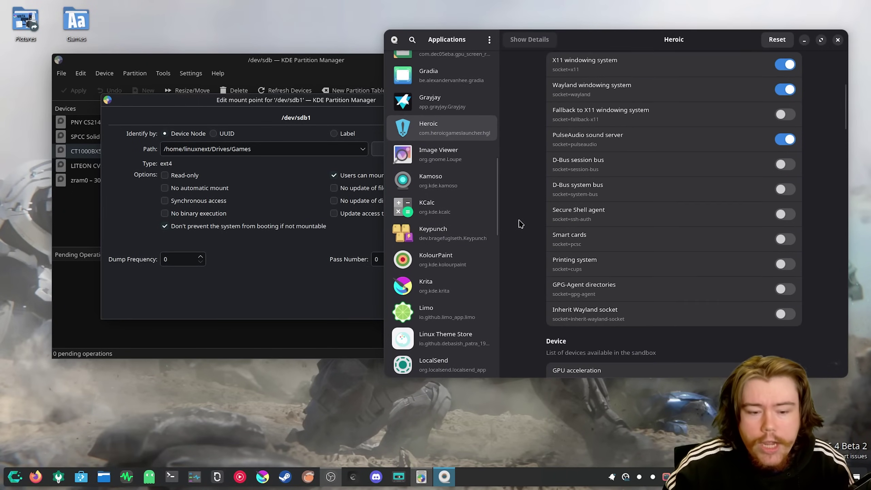
{"action": "scroll", "coordinate": [521, 223], "scroll_direction": "down", "scroll_amount": 10}
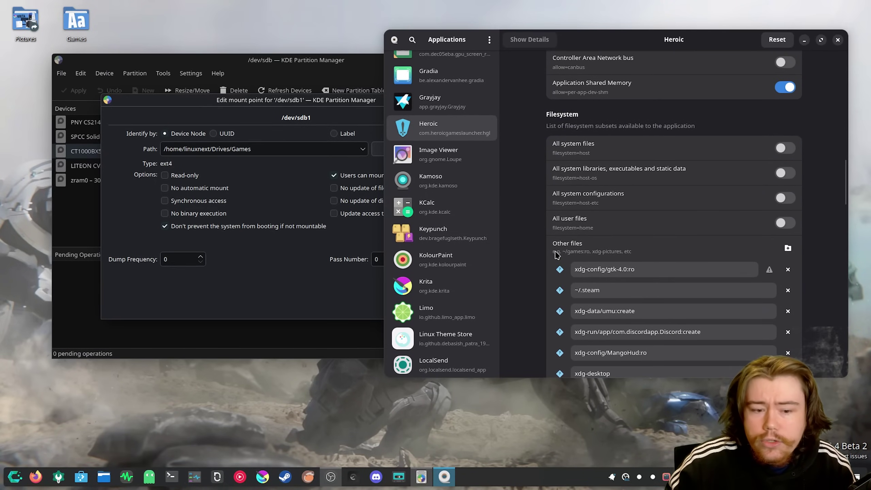
- Add a custom entry under Heroic's Other files permissions and set its path to /mnt/drives/game
{"action": "left_click", "coordinate": [788, 248]}
{"action": "left_click", "coordinate": [605, 276]}
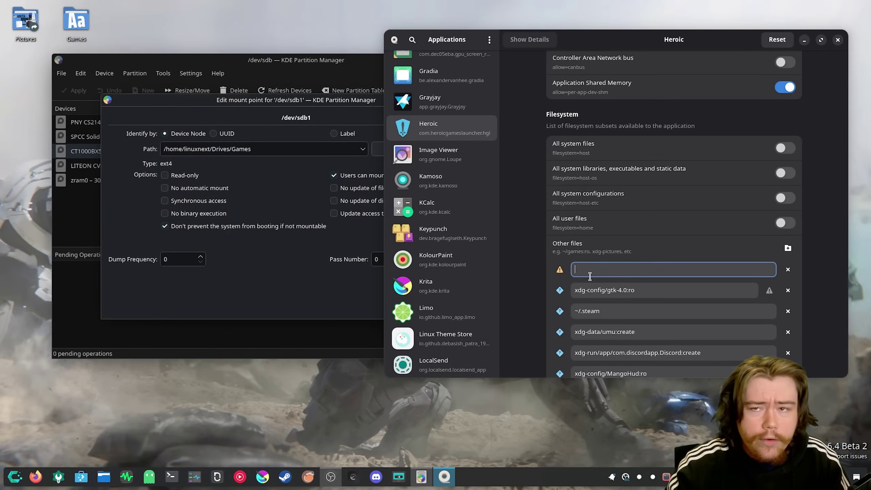
{"action": "type", "text": "/"}
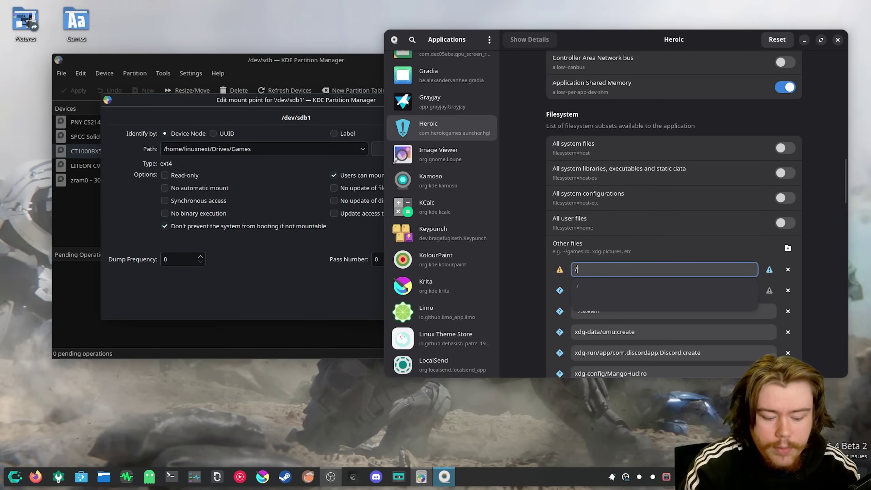
{"action": "type", "text": "games"}
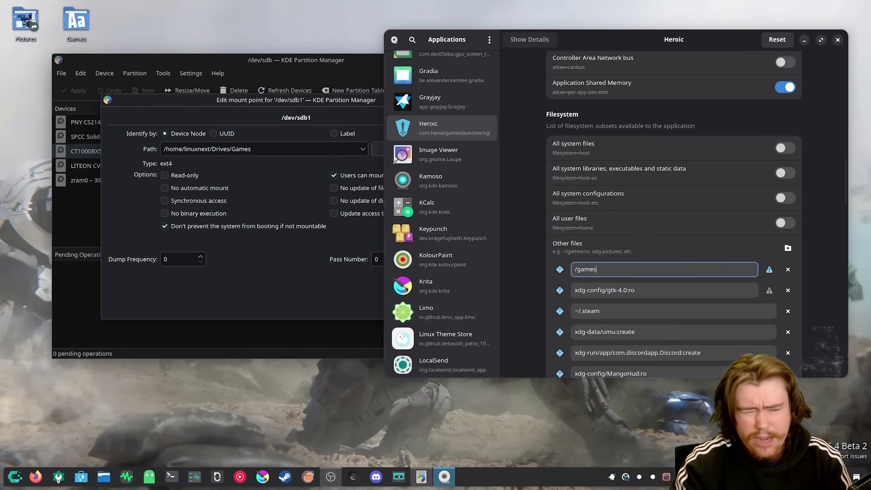
{"action": "key", "text": "BackSpace"}
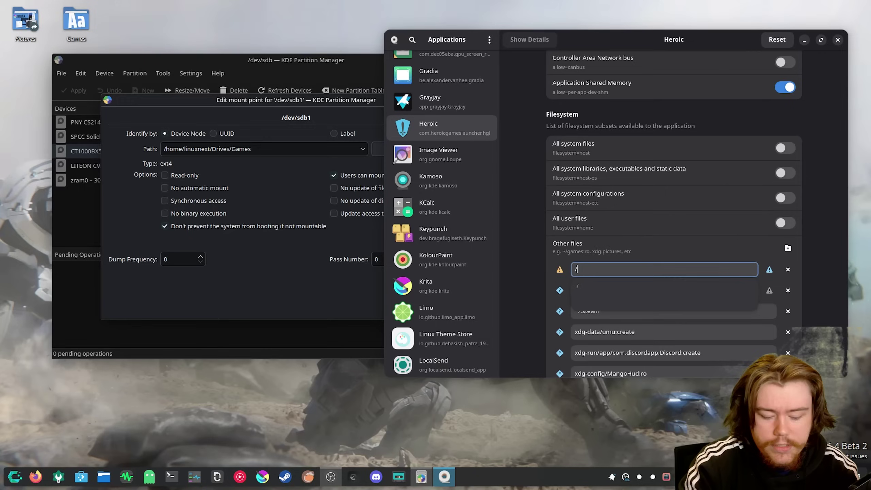
{"action": "type", "text": "mnt/g"}
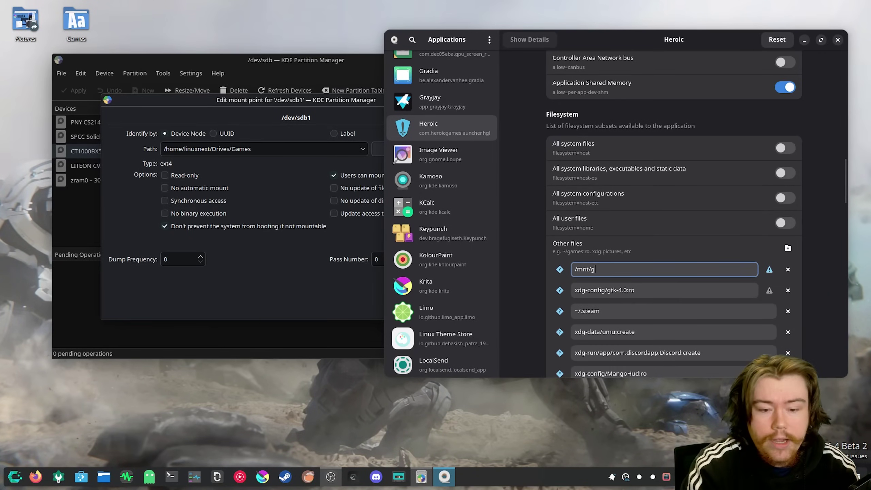
{"action": "type", "text": "t/drives/game"}
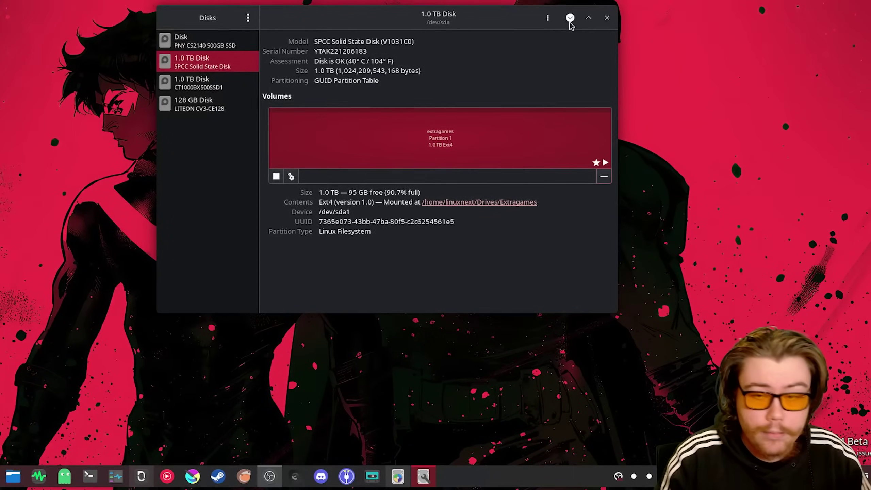
- Minimize the GNOME Disks window to clear the desktop
{"action": "left_click", "coordinate": [569, 16]}
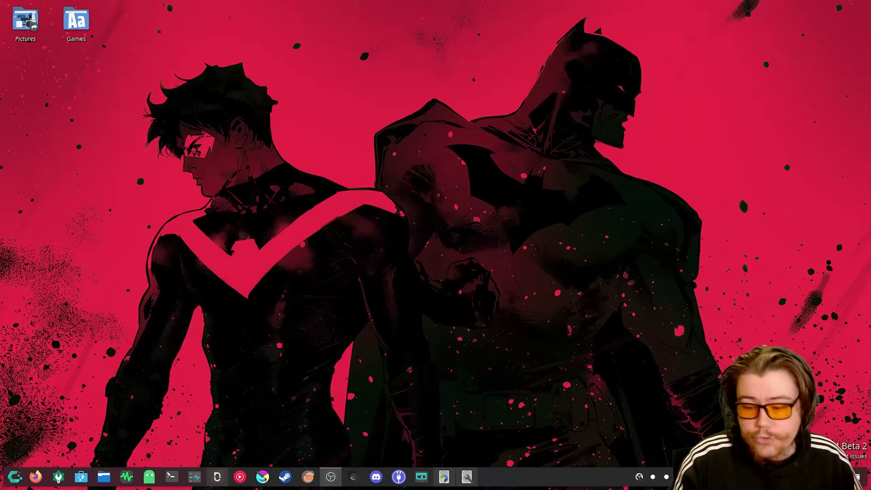